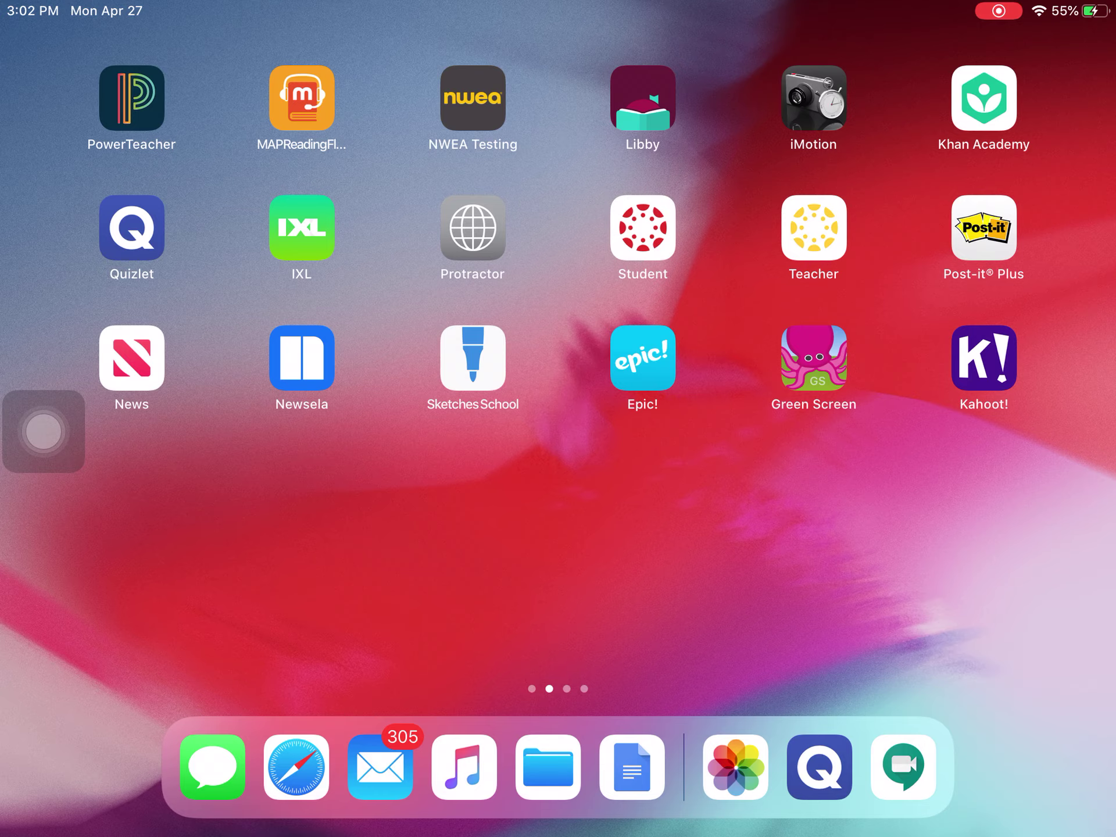
- Launch the Quizlet app from the iPad Home Screen to reach its search page
left_click_drag(44, 431, 142, 307)
left_click(131, 227)
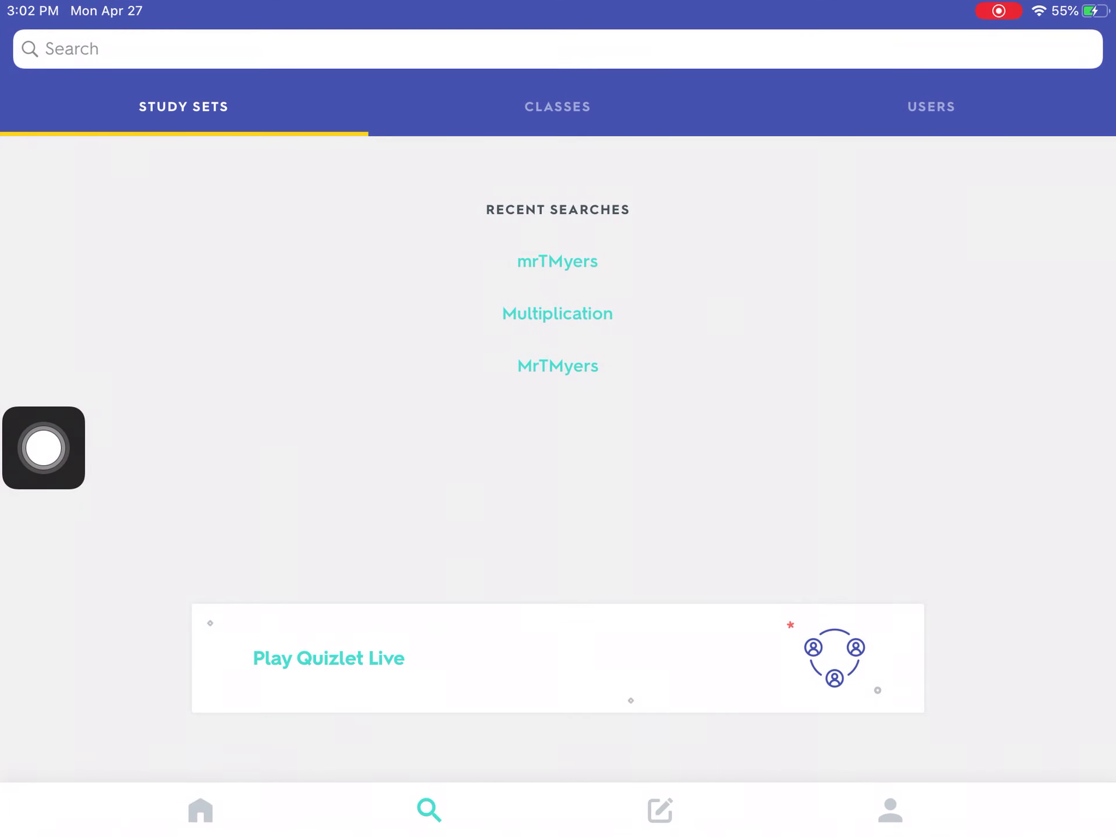
- Search Quizlet for 'MrTMyers', fixing the mistyped letters before running the search
mouse_move(44, 448)
left_mouse_down()
mouse_move(259, 418)
mouse_move(321, 508)
mouse_move(55, 389)
left_mouse_up()
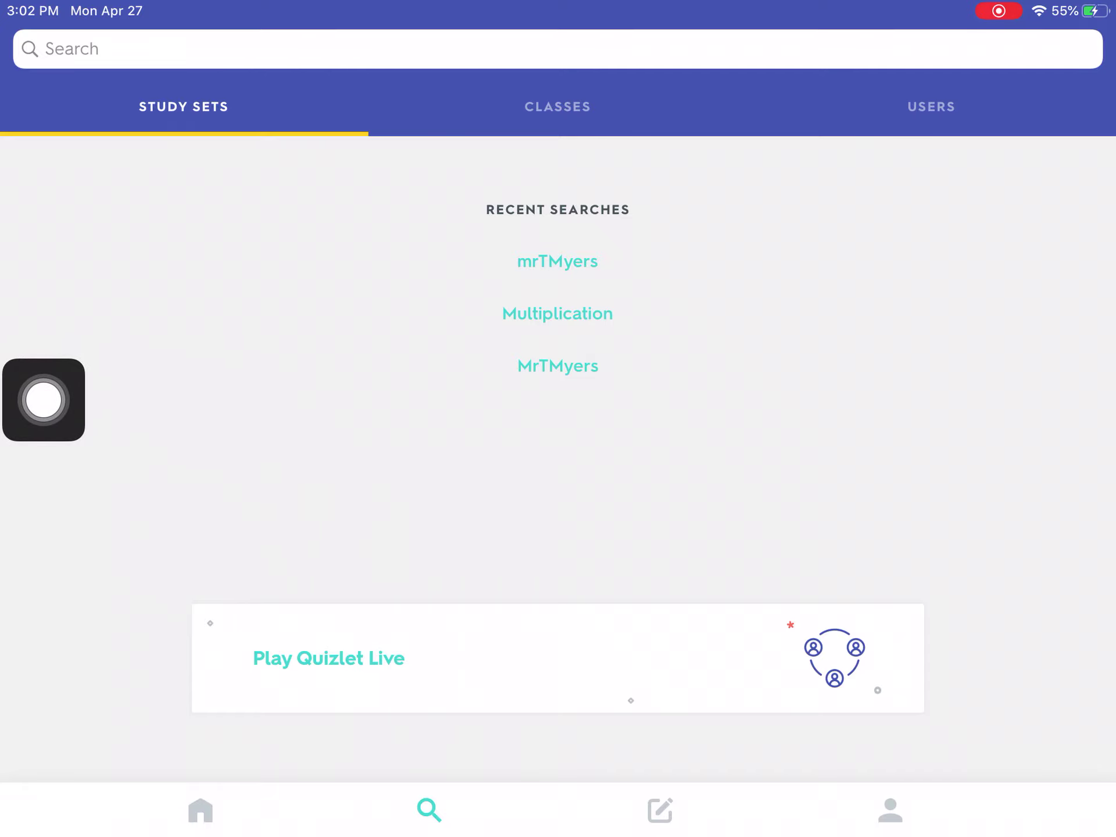
left_click(558, 49)
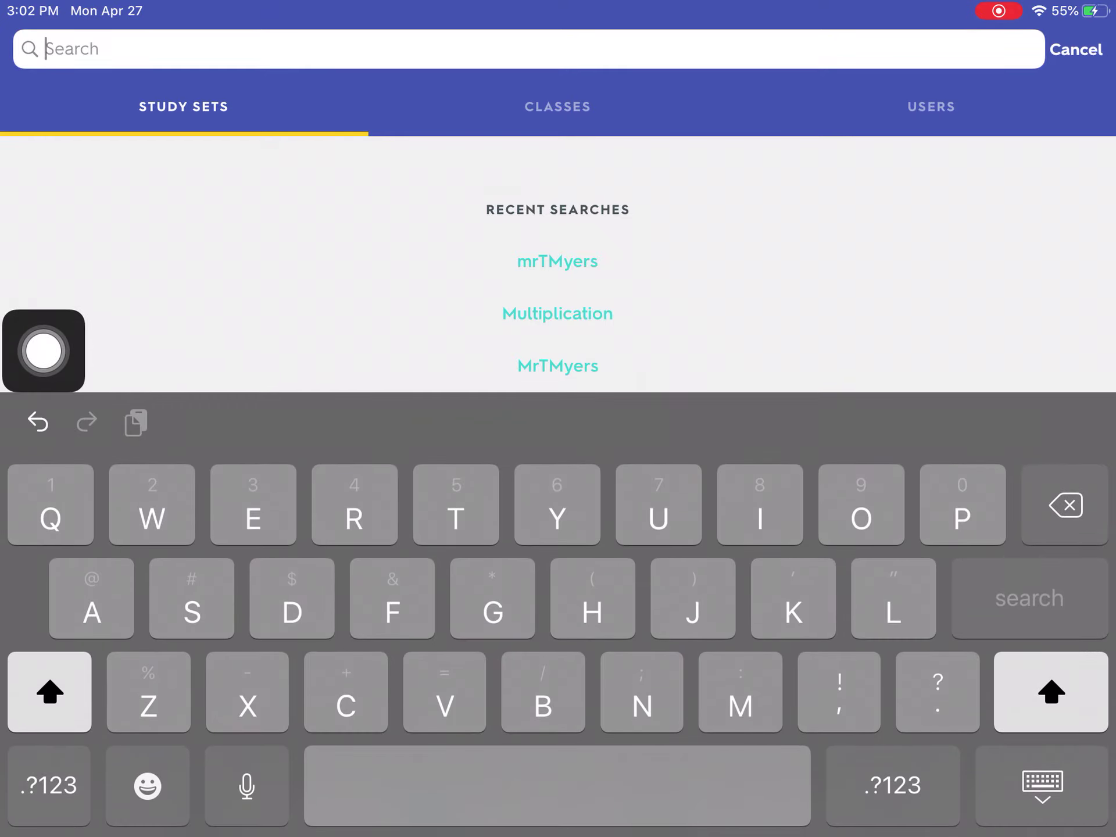
mouse_move(44, 350)
left_mouse_down()
mouse_move(219, 308)
mouse_move(706, 384)
mouse_move(433, 175)
mouse_move(618, 438)
mouse_move(642, 401)
mouse_move(274, 346)
mouse_move(44, 293)
left_mouse_up()
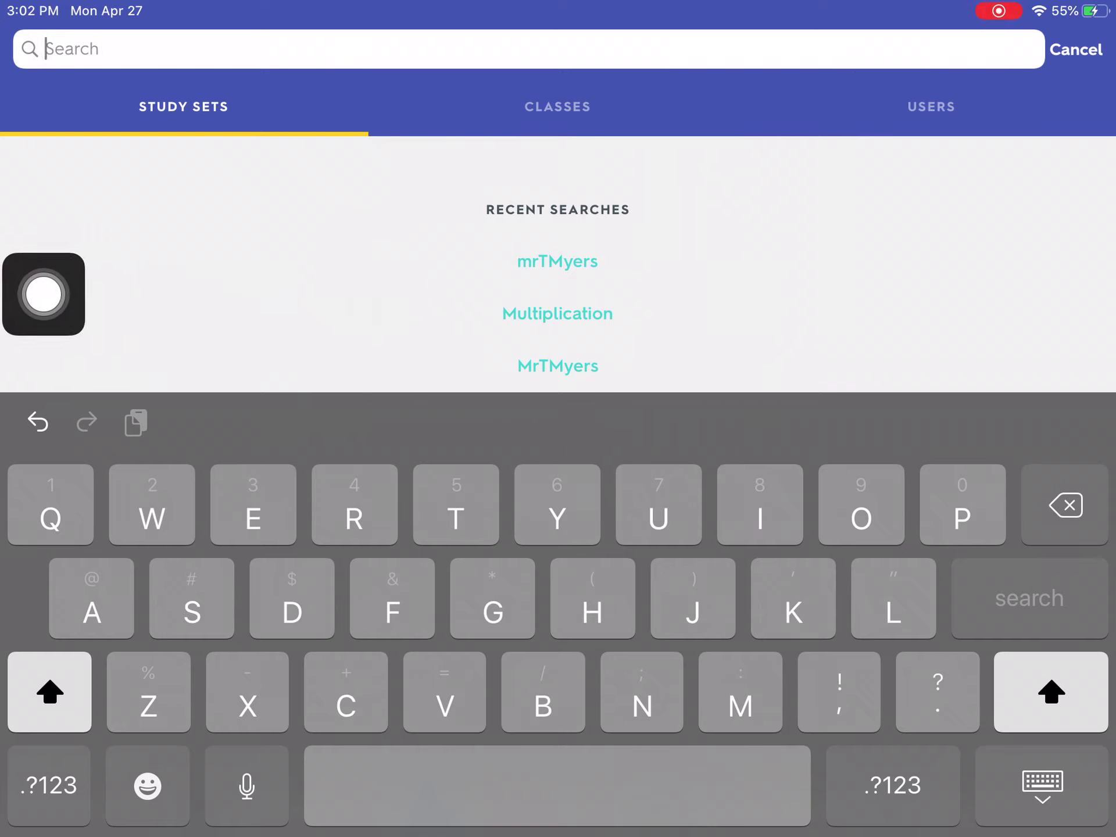
type("MrT")
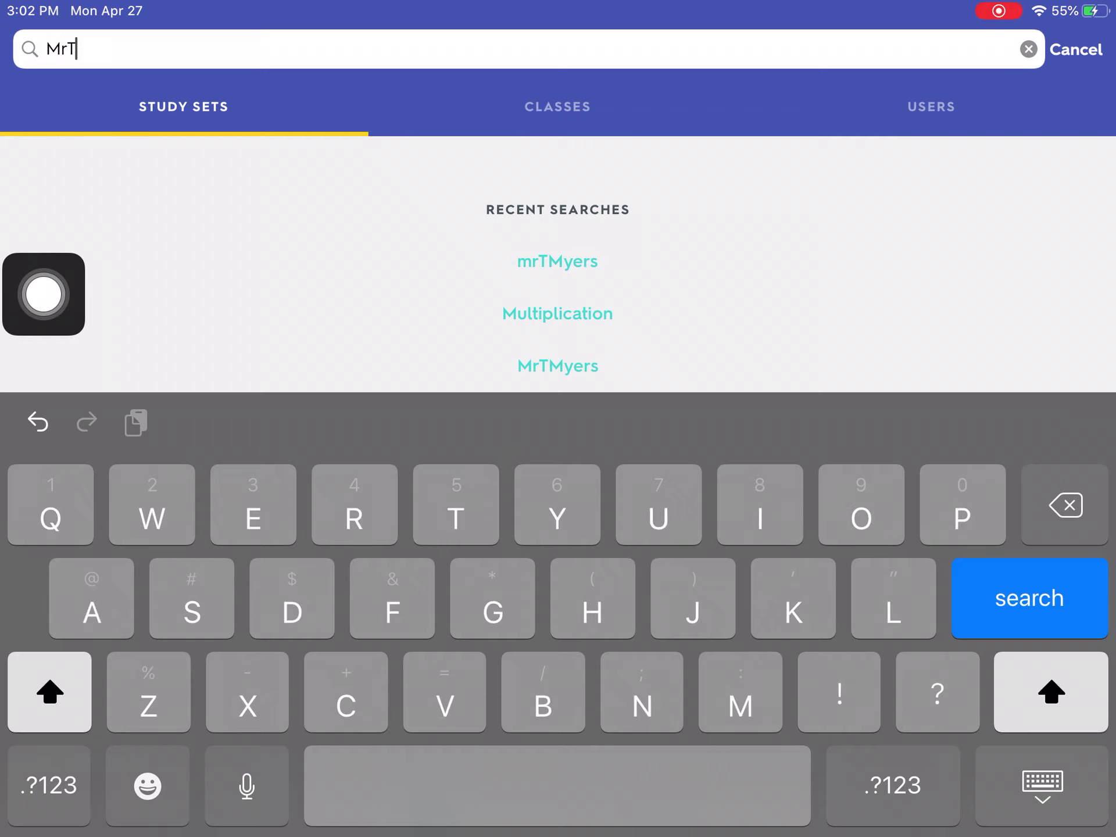
type("Mer")
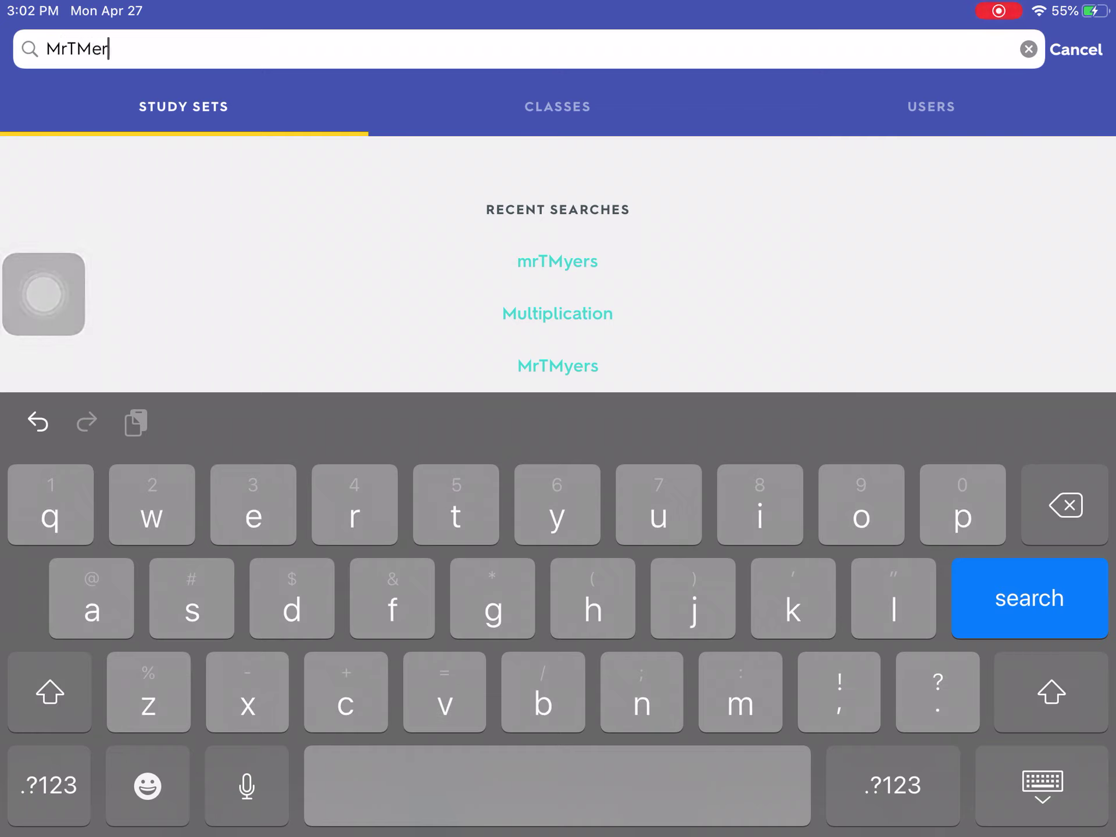
type("s")
key("BackSpace")
key("BackSpace")
key("BackSpace")
type("yers")
key("Return")
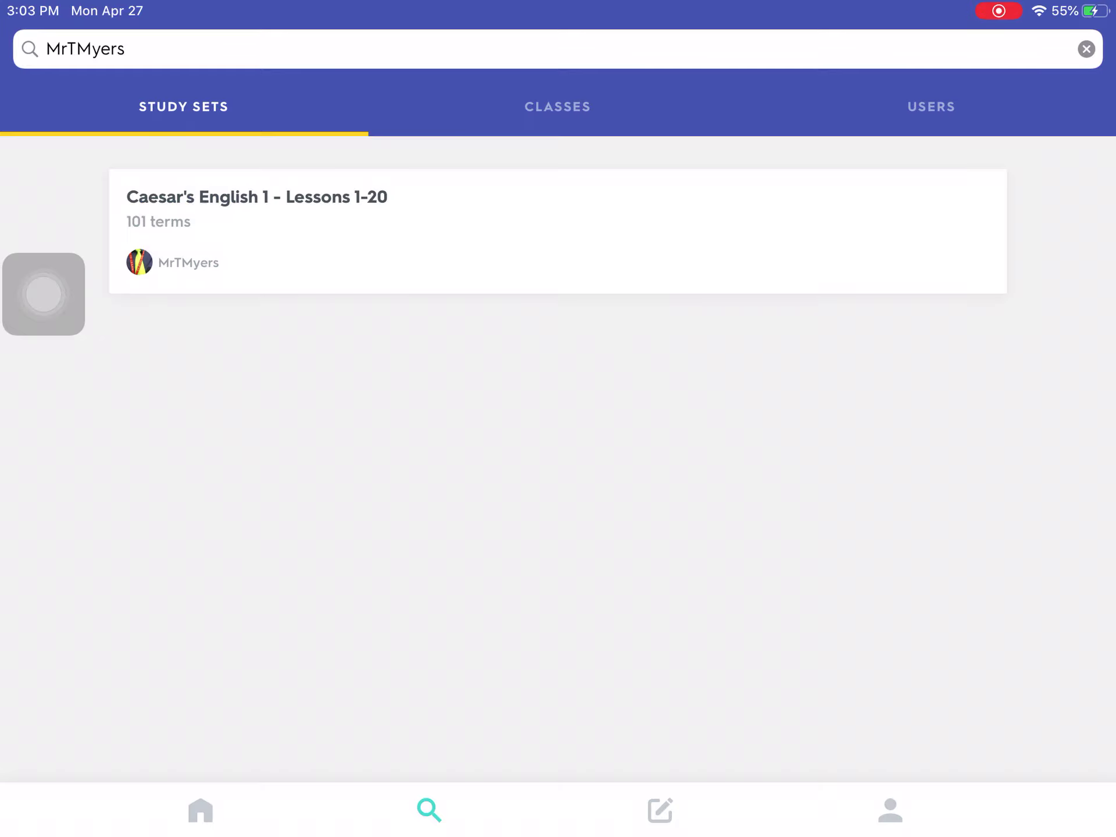
- Open the 'Caesar's English 1 - Lessons 1-20' set from the search results and view its terms
mouse_move(44, 294)
left_mouse_down()
mouse_move(247, 417)
mouse_move(267, 107)
mouse_move(162, 394)
mouse_move(385, 121)
mouse_move(29, 368)
mouse_move(181, 328)
mouse_move(130, 374)
mouse_move(43, 416)
left_mouse_up()
left_click(558, 231)
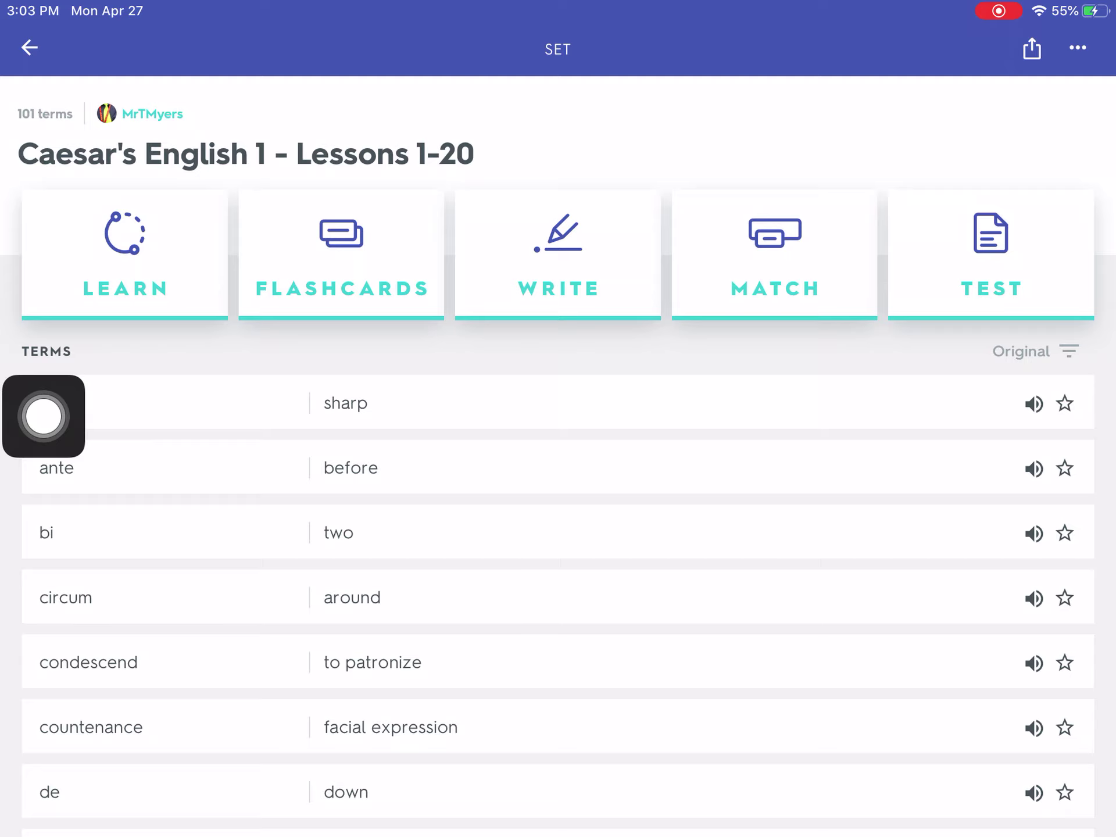
mouse_move(44, 416)
left_mouse_down()
mouse_move(93, 491)
mouse_move(398, 287)
mouse_move(450, 225)
mouse_move(175, 236)
mouse_move(166, 170)
mouse_move(37, 354)
left_mouse_up()
left_click(139, 114)
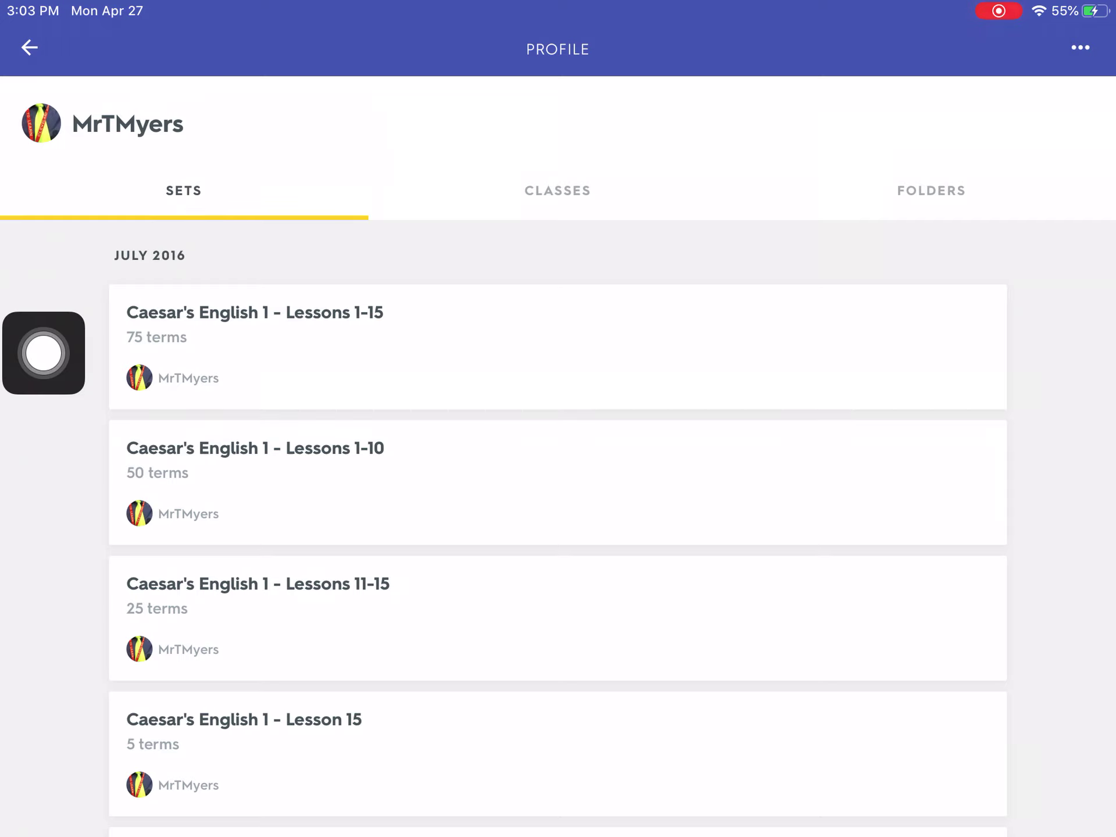
mouse_move(44, 353)
left_mouse_down()
mouse_move(40, 668)
mouse_move(373, 659)
mouse_move(84, 641)
mouse_move(436, 655)
mouse_move(20, 622)
left_mouse_up()
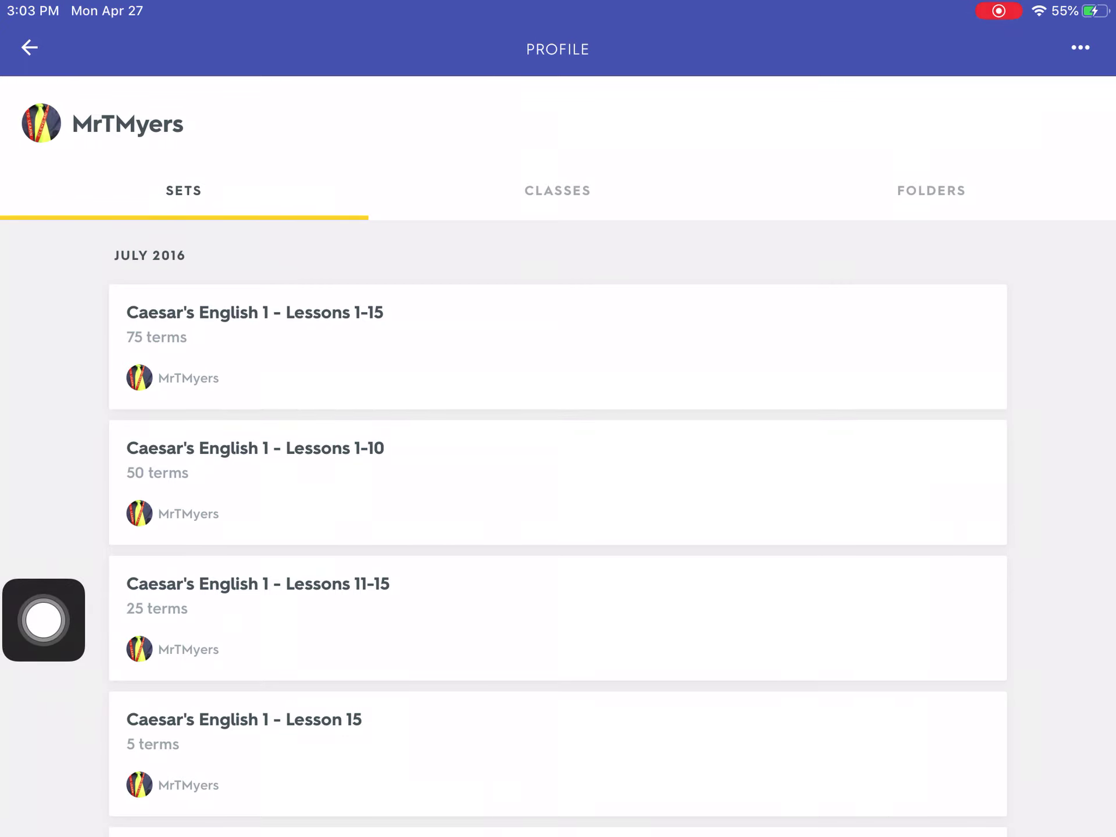
left_click(558, 618)
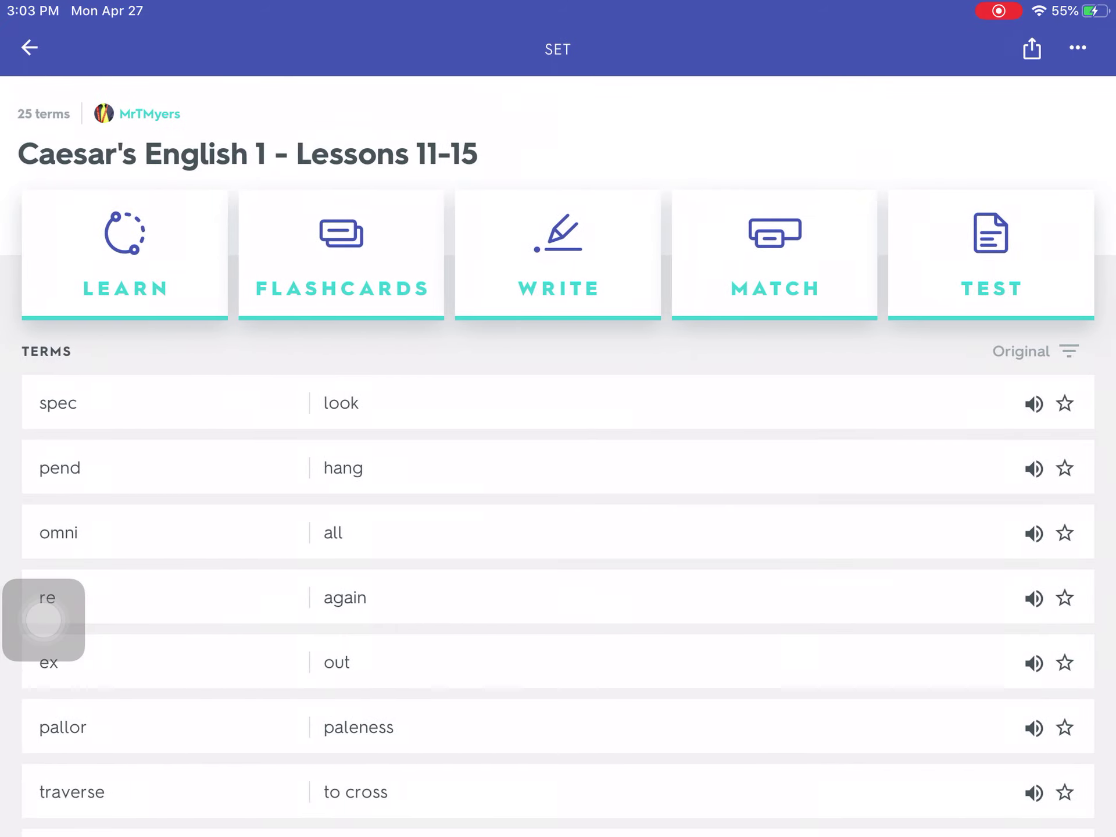